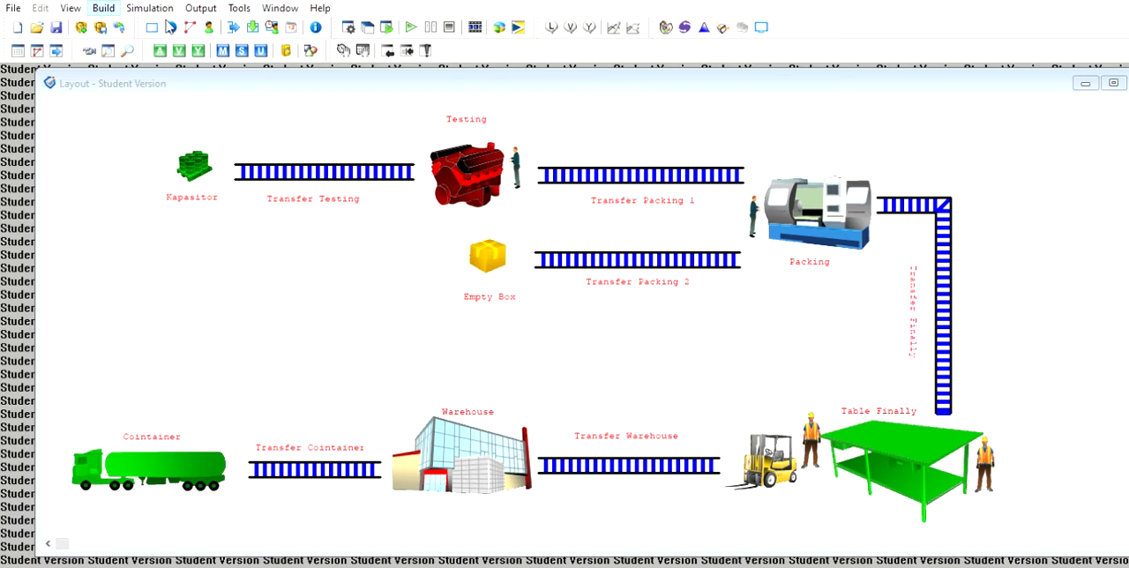
- Open the Locations table and its graphics library, and compare the listed locations with the production line layout
{"action": "left_click", "coordinate": [171, 27]}
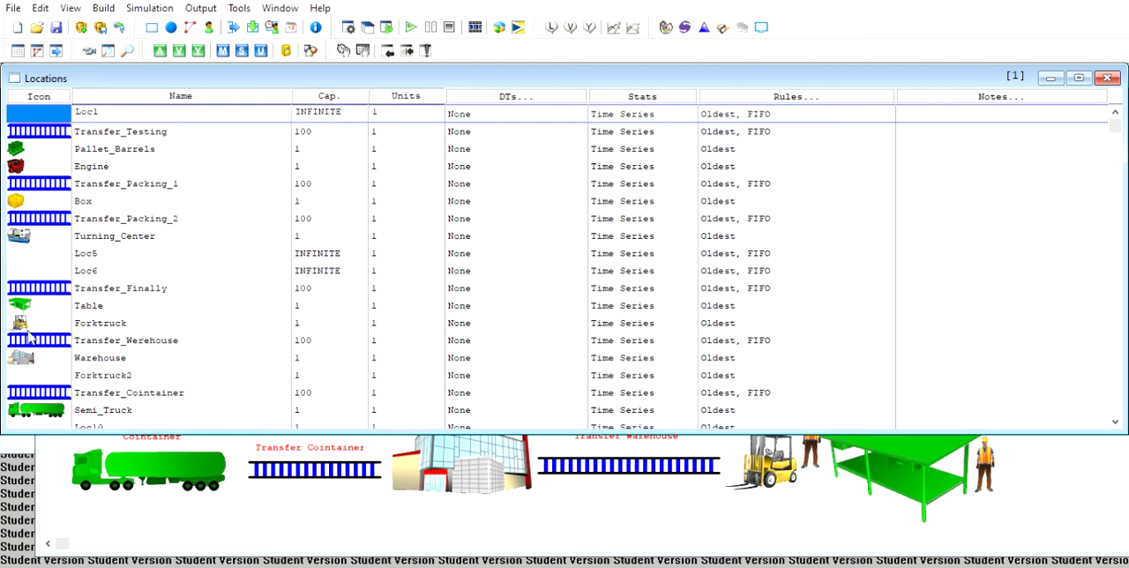
{"action": "left_click", "coordinate": [26, 430]}
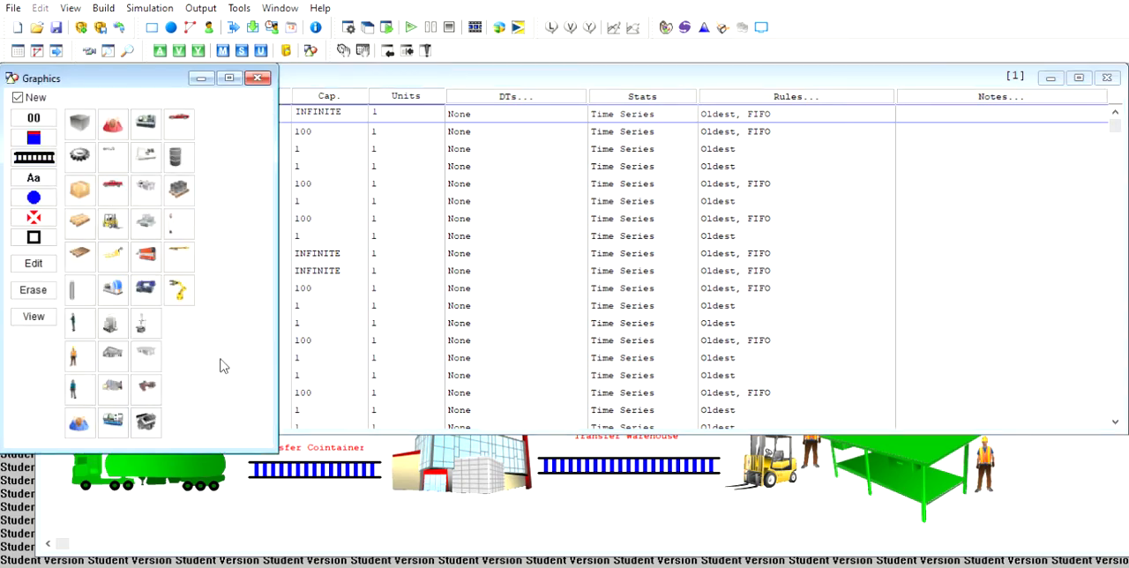
{"action": "left_click", "coordinate": [322, 485]}
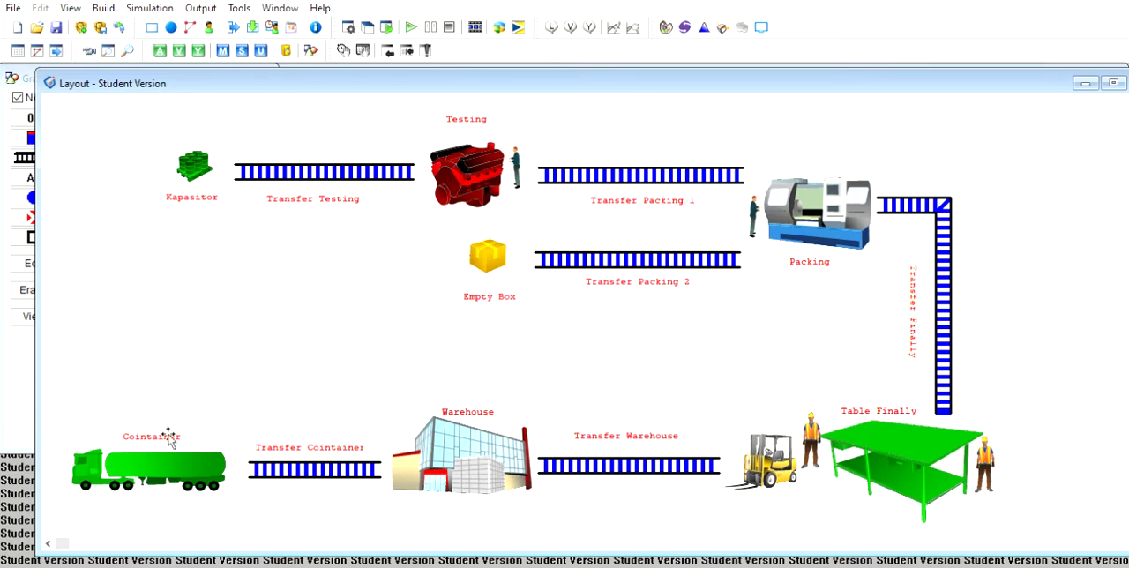
{"action": "left_click", "coordinate": [21, 382]}
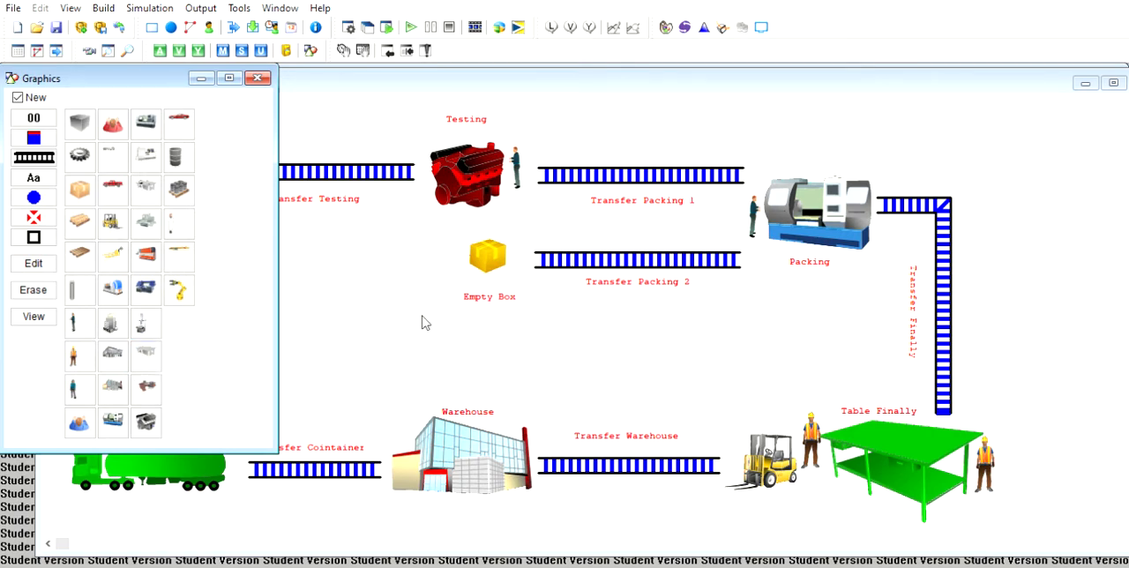
{"action": "left_click", "coordinate": [297, 243]}
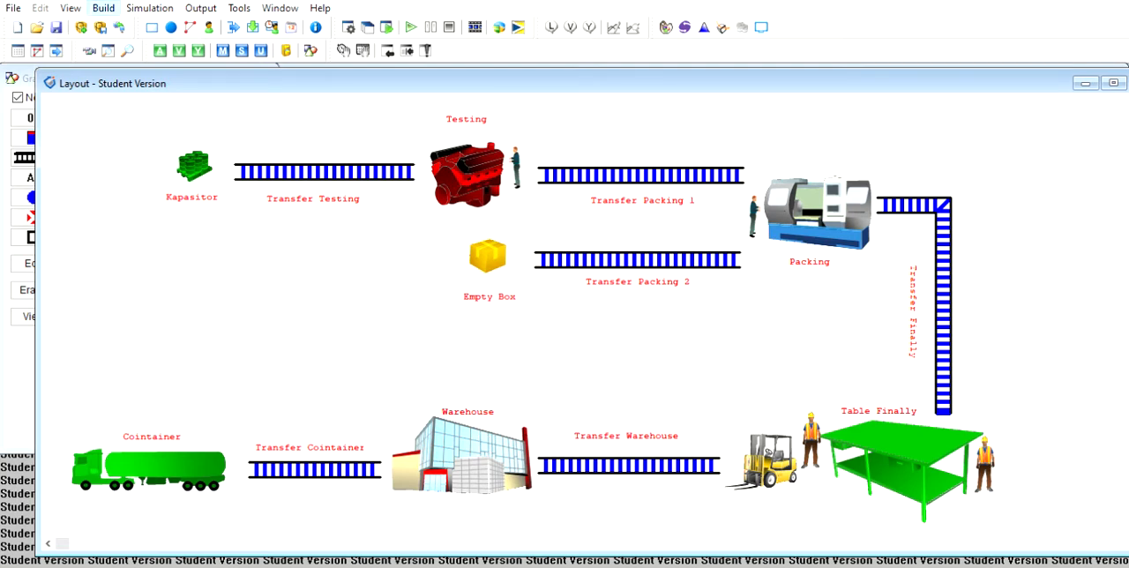
- Review the Entities table and the Arrivals records down to Pallet_Boxes at Transfer_Cointainer, comparing them with the layout
{"action": "left_click", "coordinate": [158, 48]}
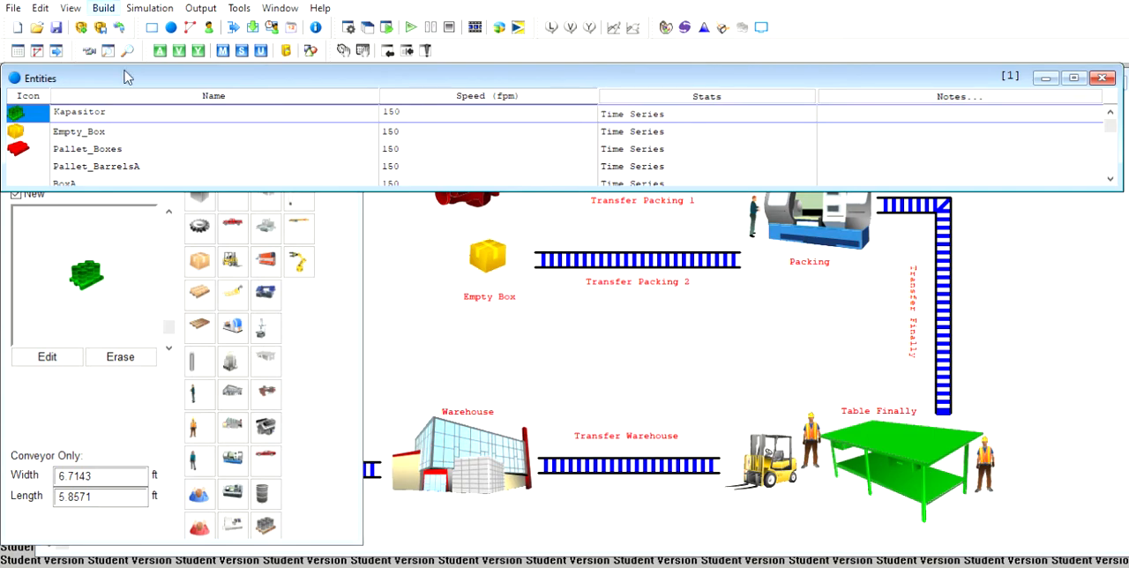
{"action": "left_click", "coordinate": [166, 127]}
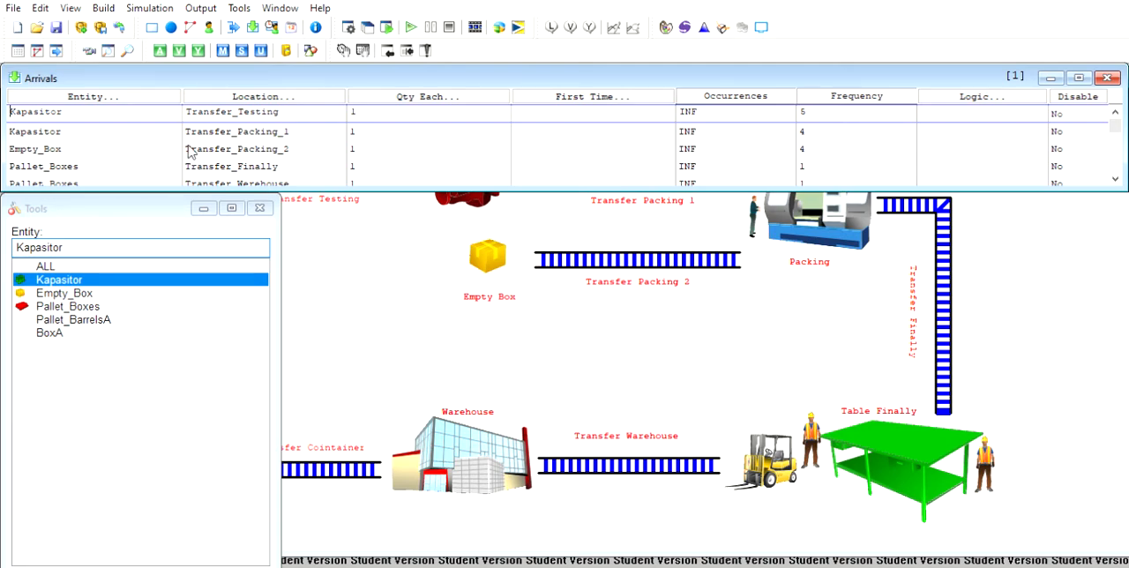
{"action": "left_click", "coordinate": [332, 236]}
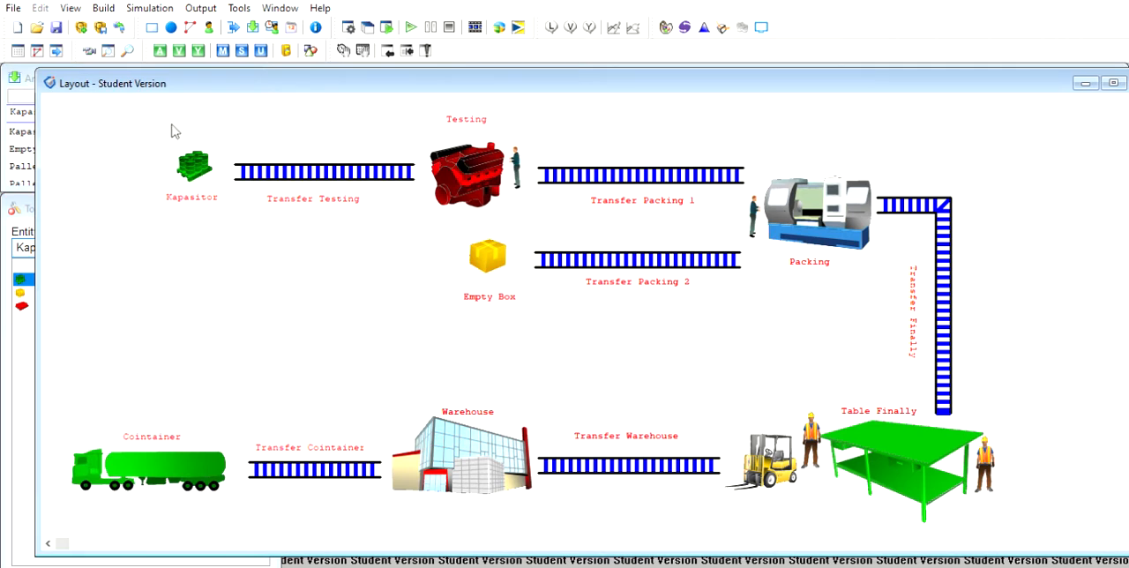
{"action": "left_click", "coordinate": [32, 72]}
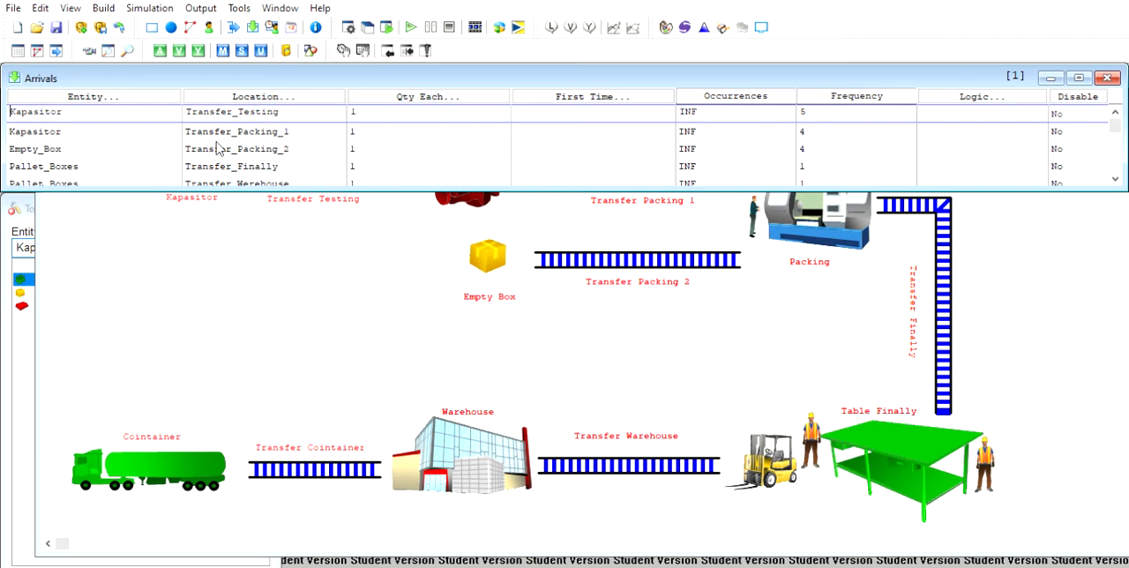
{"action": "left_click", "coordinate": [403, 227]}
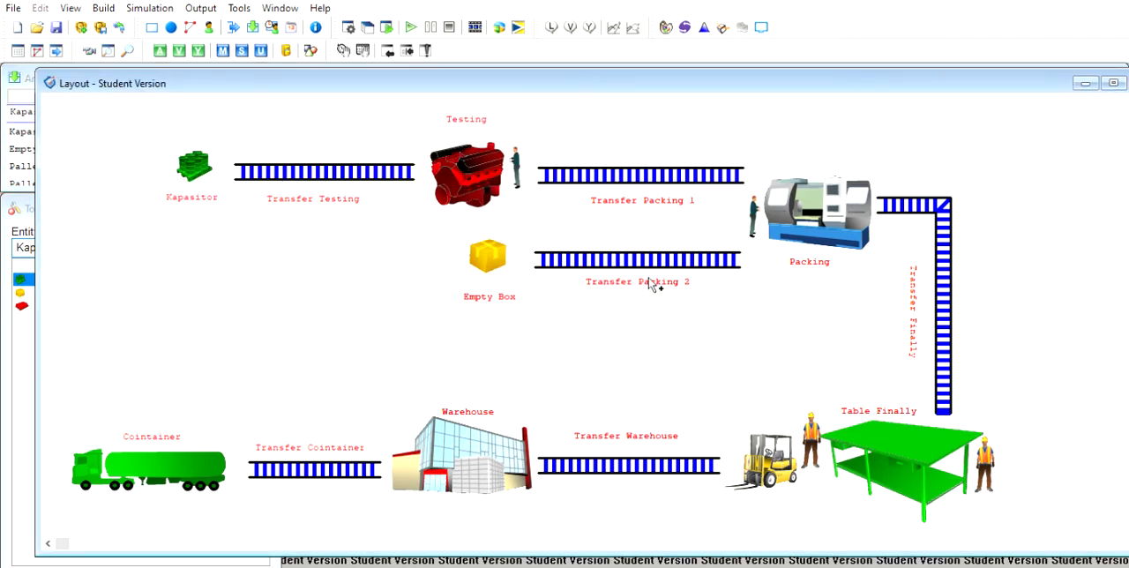
{"action": "left_click", "coordinate": [23, 81]}
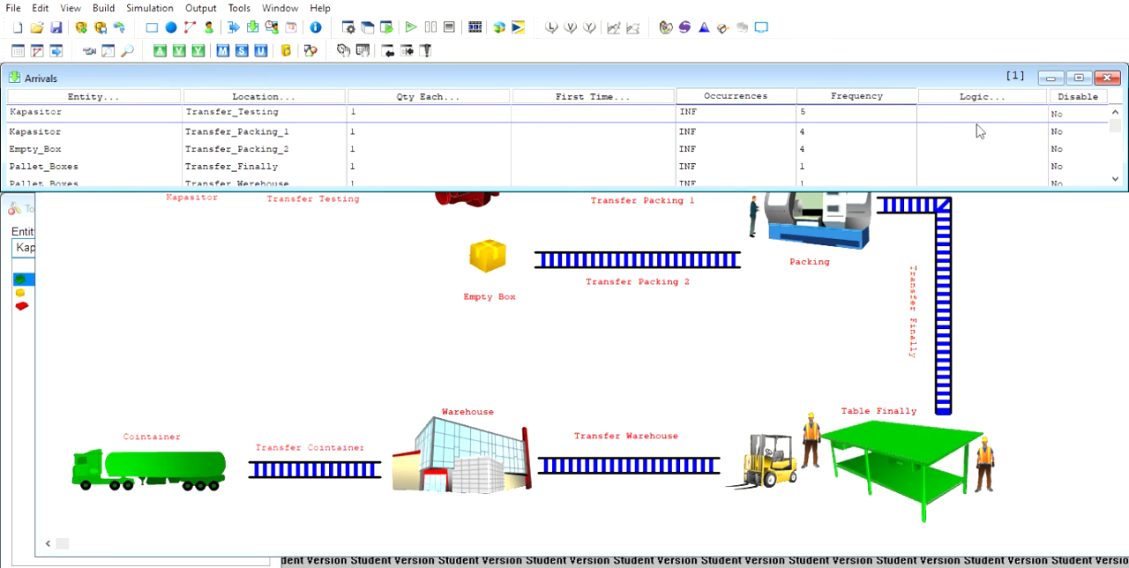
{"action": "left_click_drag", "start_coordinate": [1117, 120], "coordinate": [1116, 165]}
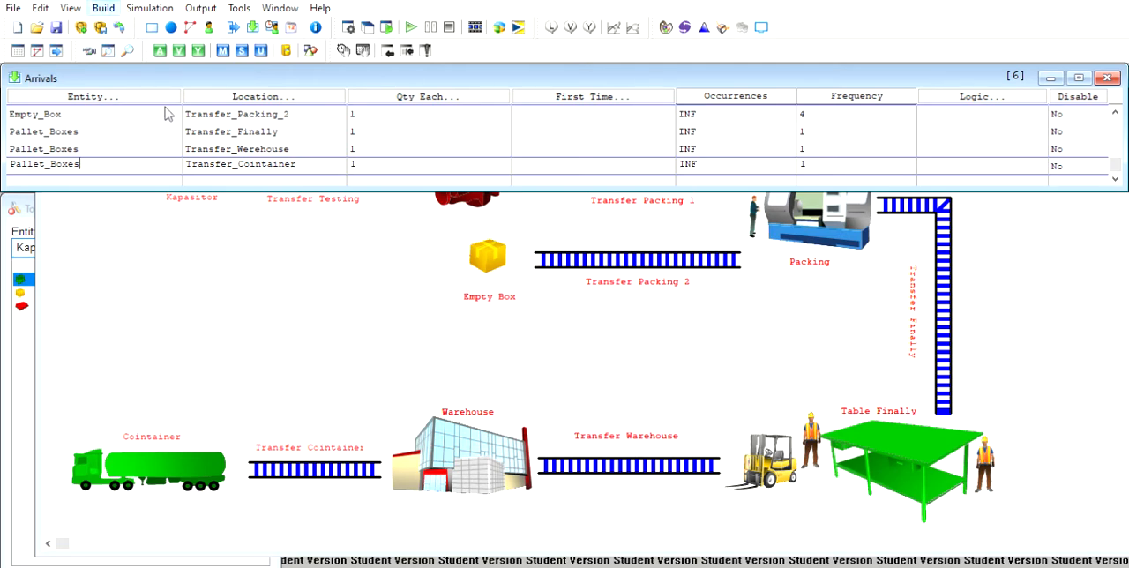
- Open the processing tables and inspect the routing for Kapasitor at Transfer_Testing alongside the layout's routing arrows
{"action": "key", "text": "ctrl+p"}
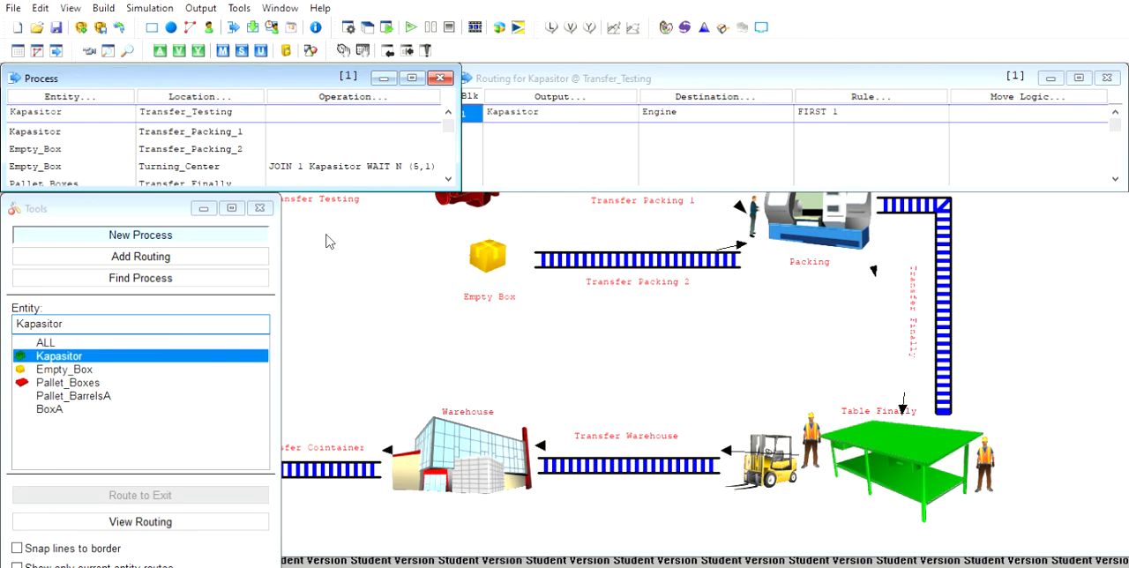
{"action": "left_click", "coordinate": [327, 241]}
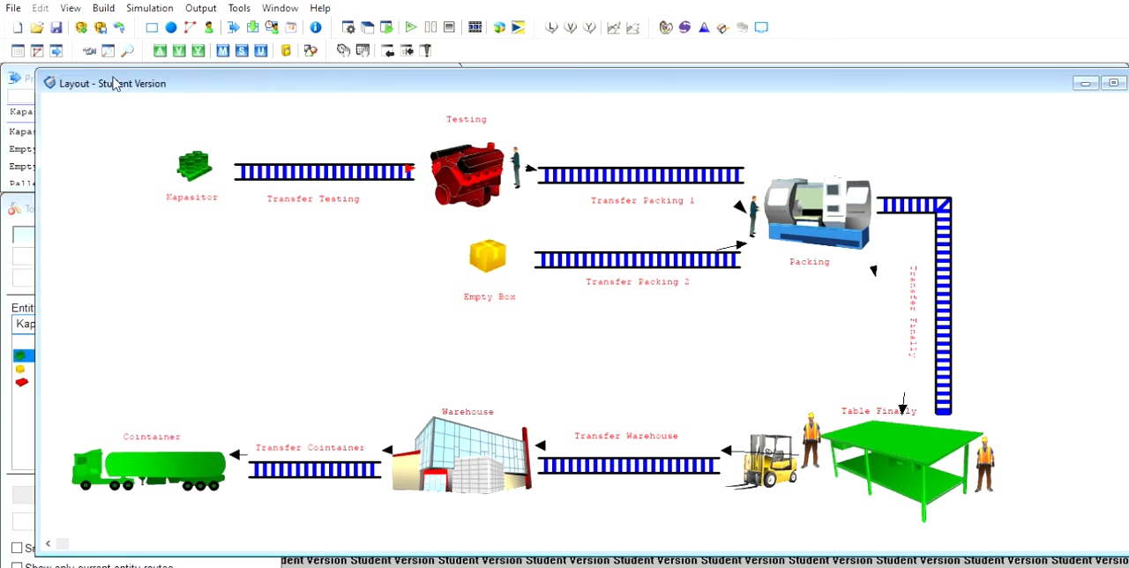
{"action": "left_click", "coordinate": [27, 62]}
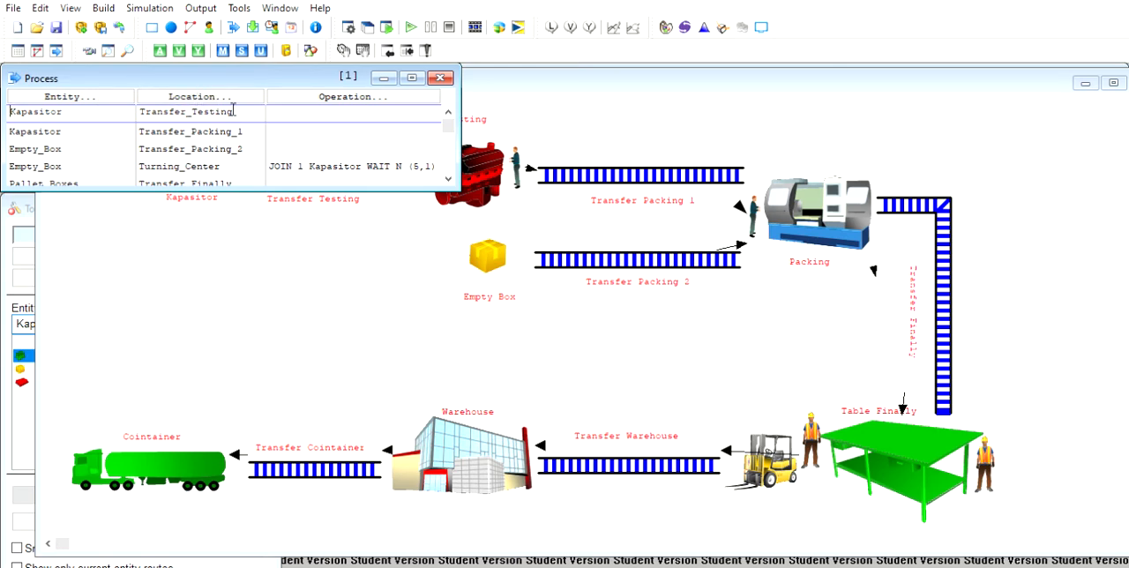
{"action": "left_click", "coordinate": [534, 58]}
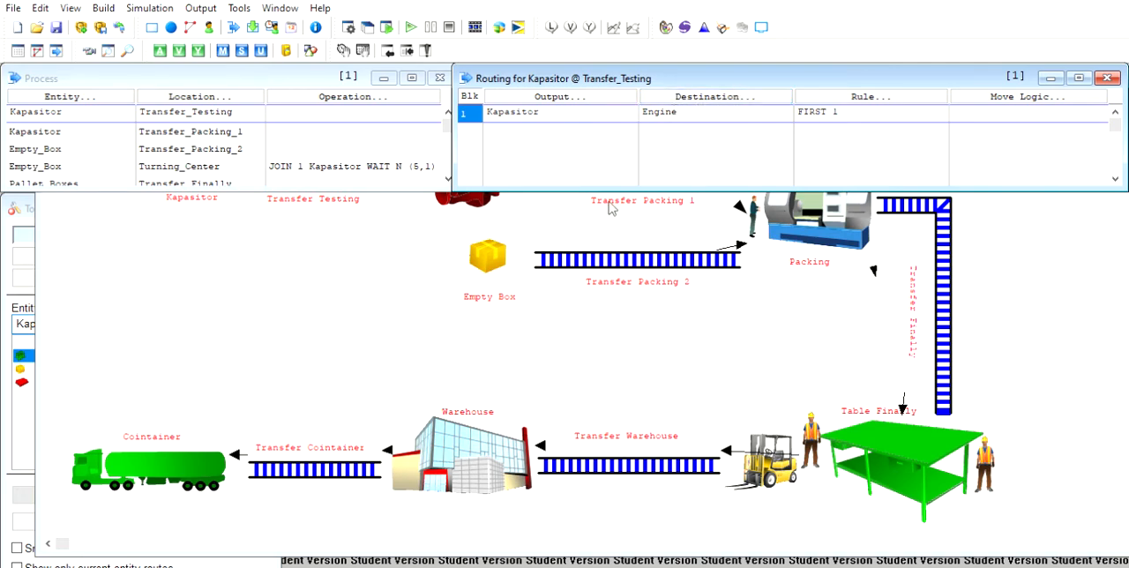
{"action": "left_click", "coordinate": [586, 220]}
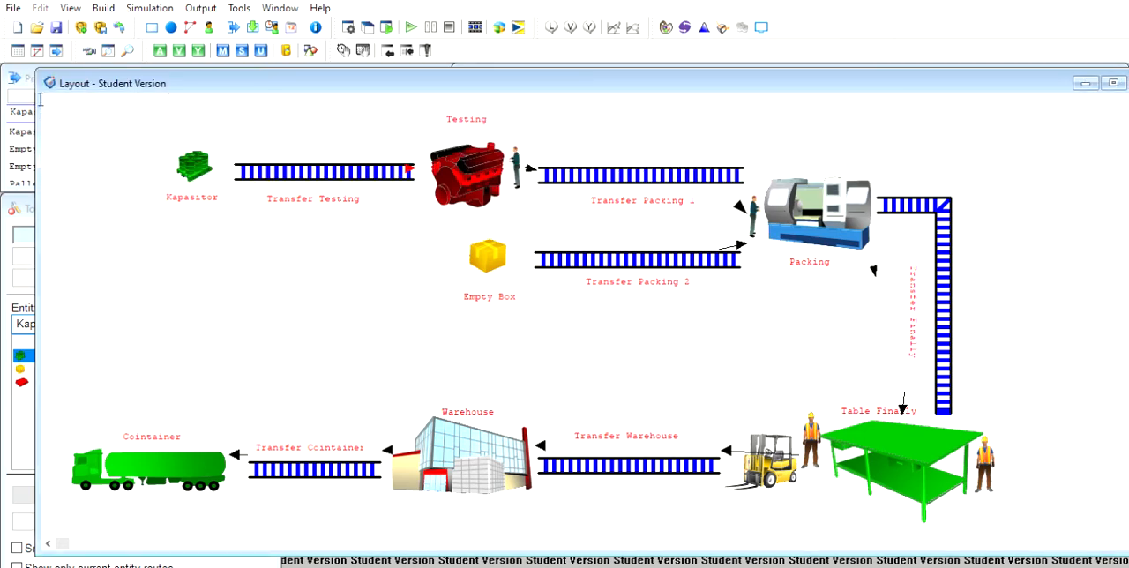
- Browse the Process records between Kapasitor at Transfer_Testing and Pallet_Boxes at the warehouse, checking their operations against the layout
{"action": "left_click", "coordinate": [19, 80]}
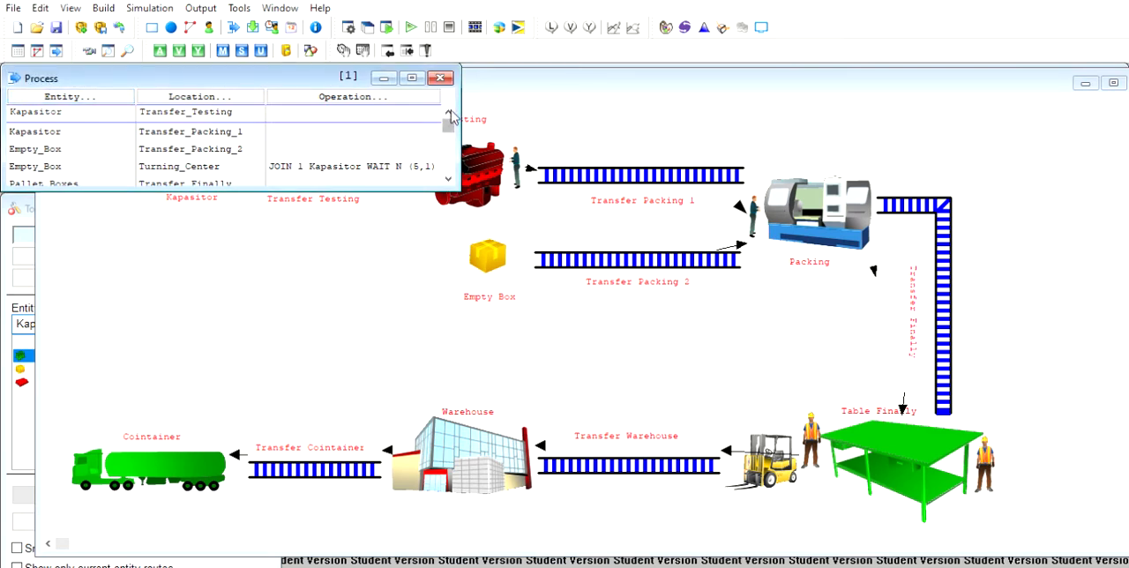
{"action": "scroll", "coordinate": [450, 119], "scroll_direction": "down", "scroll_amount": 3}
{"action": "key", "text": "Up"}
{"action": "key", "text": "Up"}
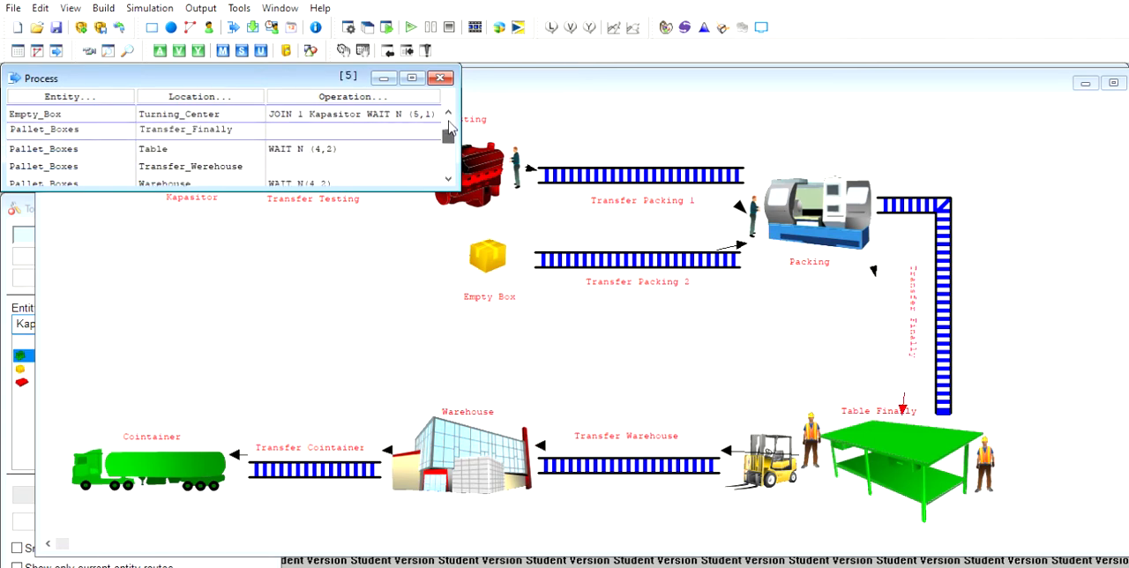
{"action": "key", "text": "Up"}
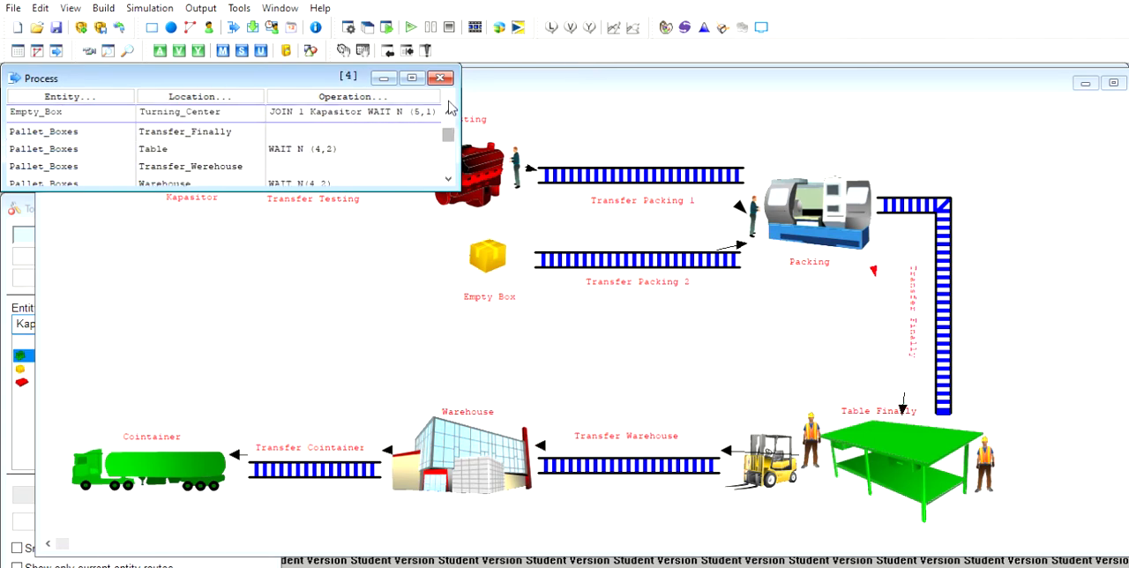
{"action": "key", "text": "Up"}
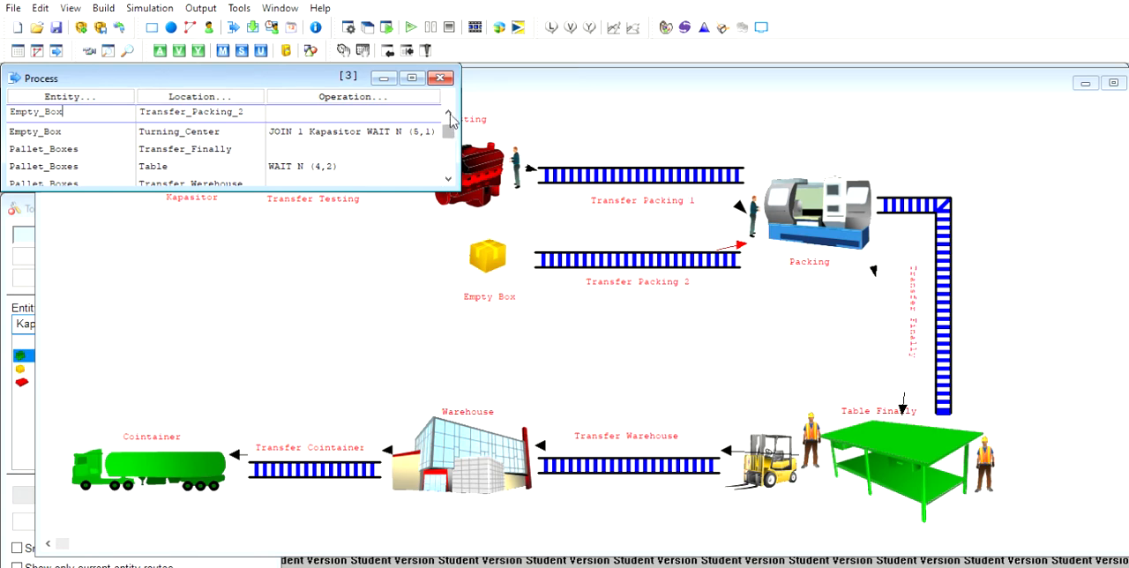
{"action": "left_click_drag", "start_coordinate": [451, 116], "coordinate": [447, 133]}
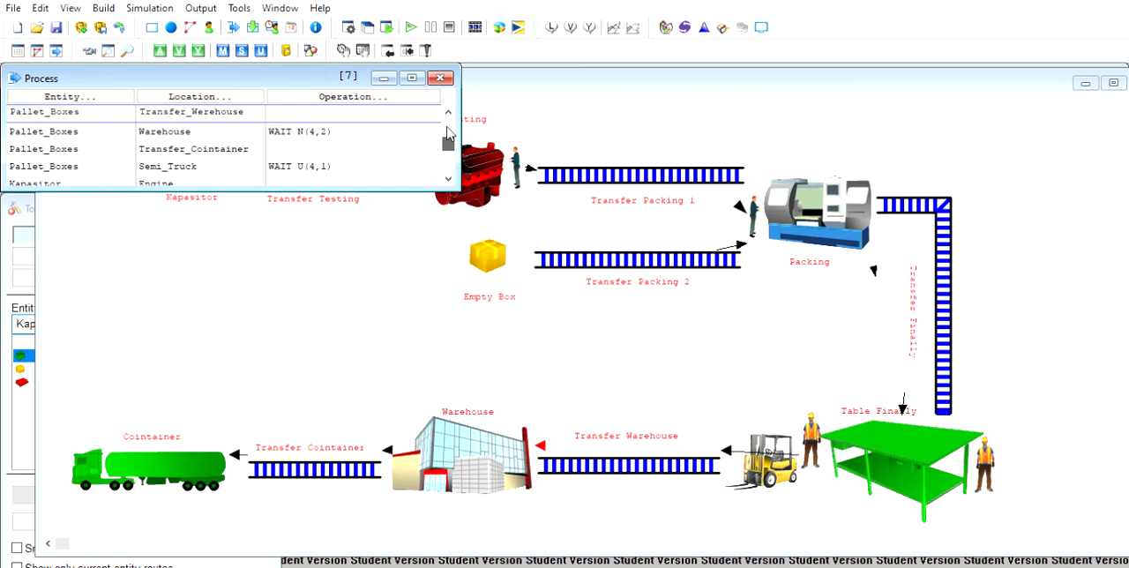
{"action": "left_click_drag", "start_coordinate": [447, 125], "coordinate": [447, 120]}
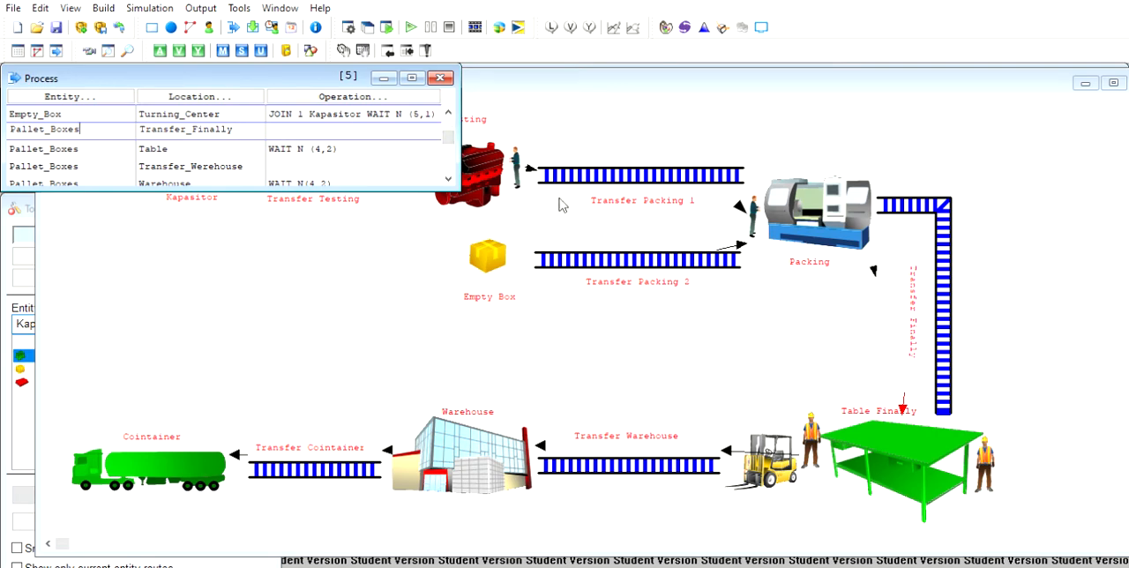
{"action": "left_click", "coordinate": [667, 210]}
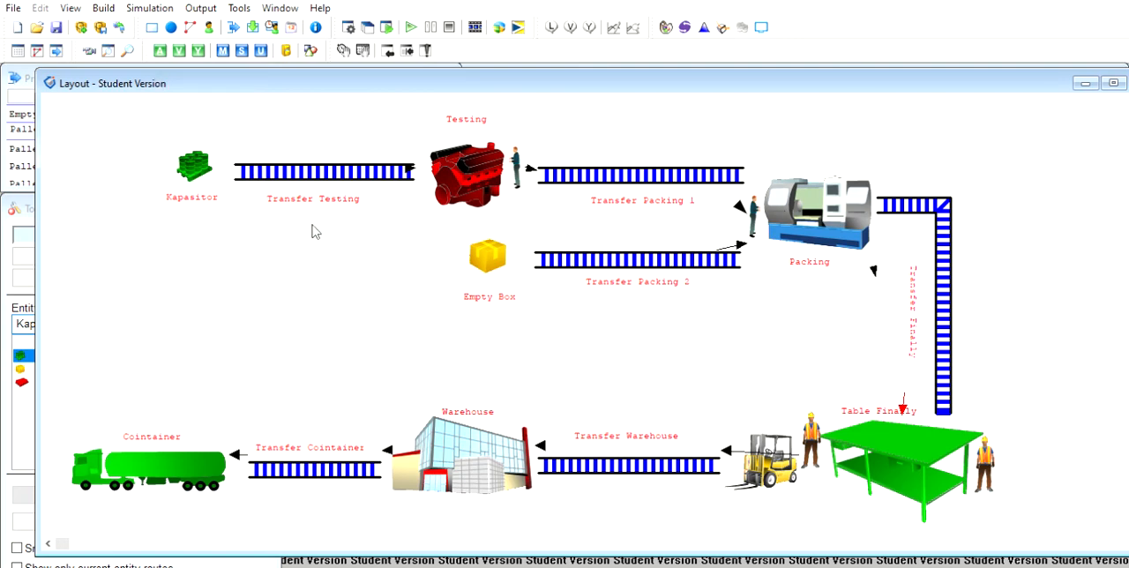
{"action": "left_click", "coordinate": [29, 69]}
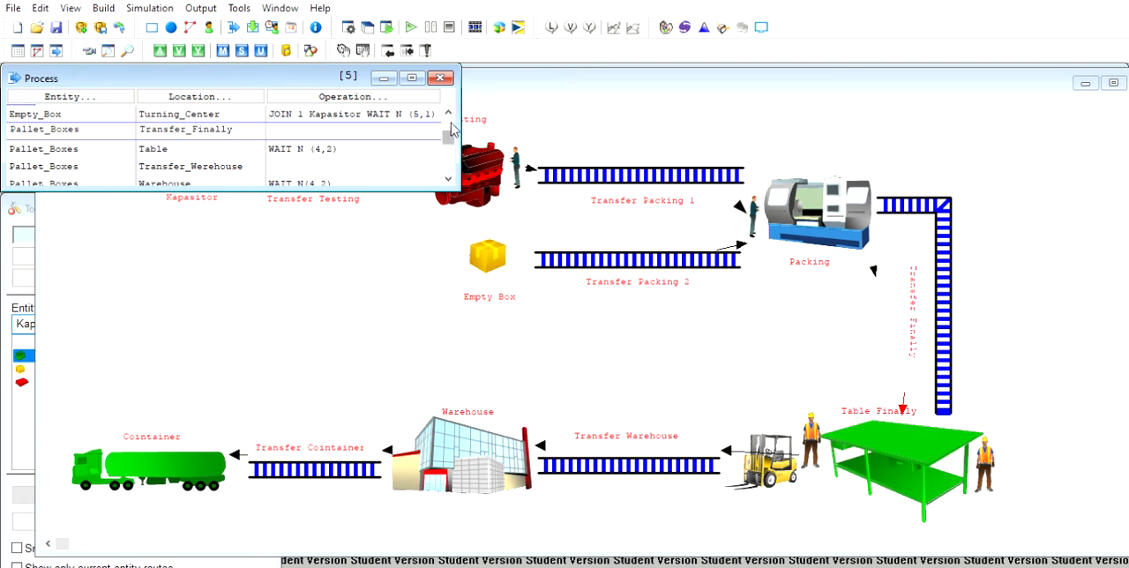
{"action": "scroll", "coordinate": [450, 128], "scroll_direction": "up", "scroll_amount": 2}
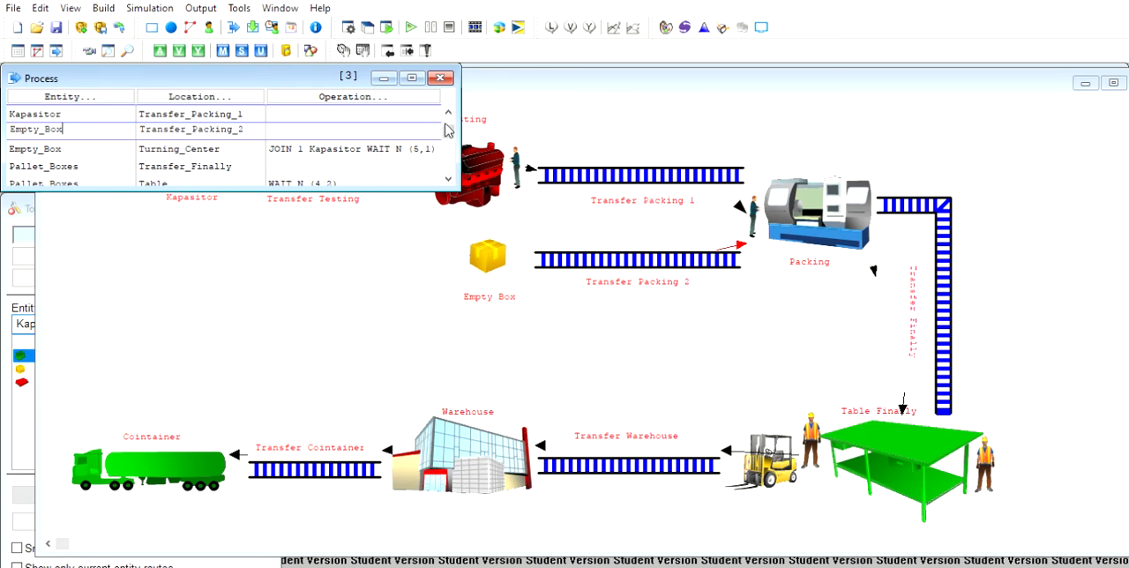
{"action": "scroll", "coordinate": [448, 130], "scroll_direction": "down", "scroll_amount": 3}
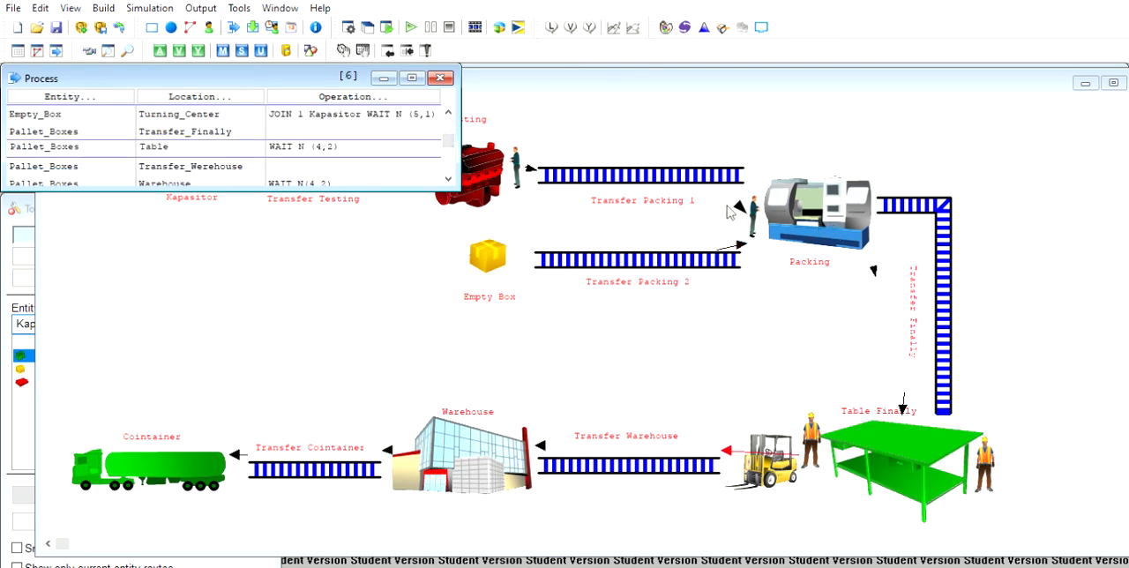
- Select the Pallet_Boxes process record at Transfer_Finally and bring up its routing record
{"action": "left_click", "coordinate": [182, 148]}
{"action": "left_click", "coordinate": [231, 125]}
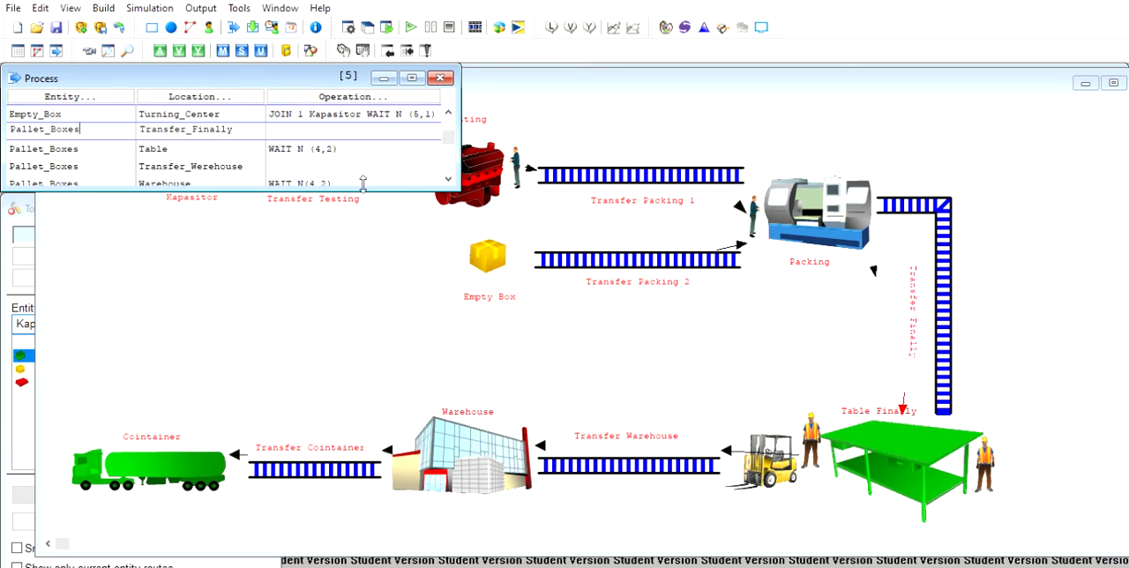
{"action": "left_click", "coordinate": [502, 63]}
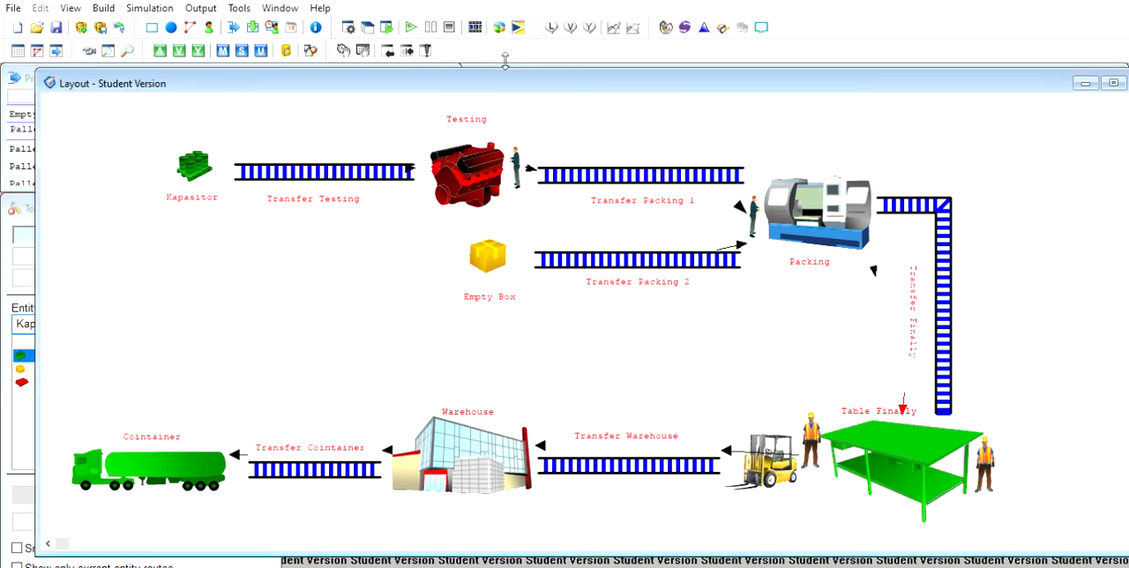
{"action": "left_click", "coordinate": [496, 58]}
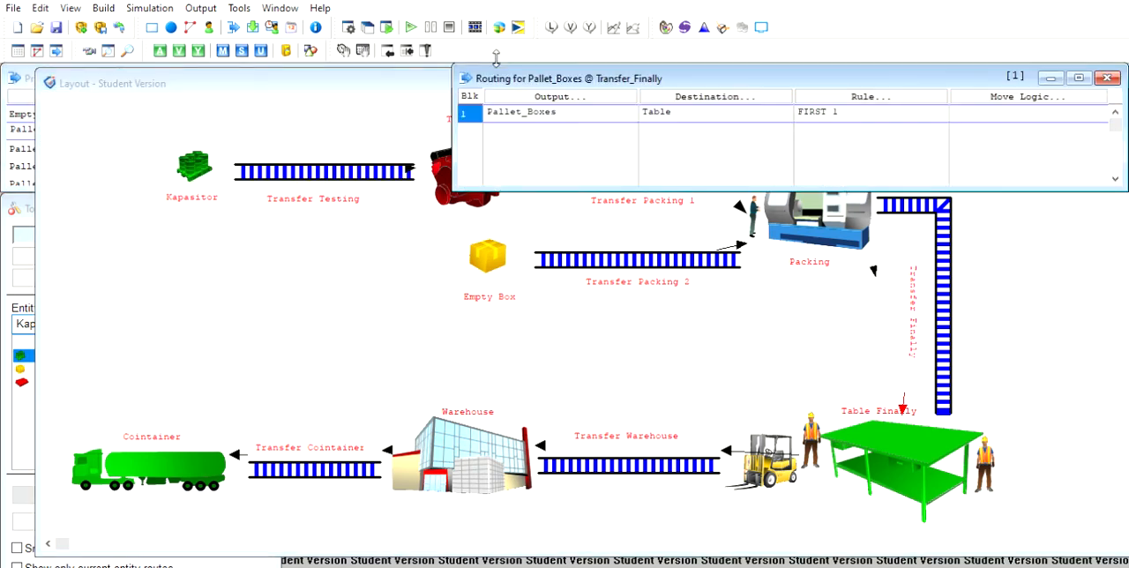
{"action": "left_click", "coordinate": [424, 56]}
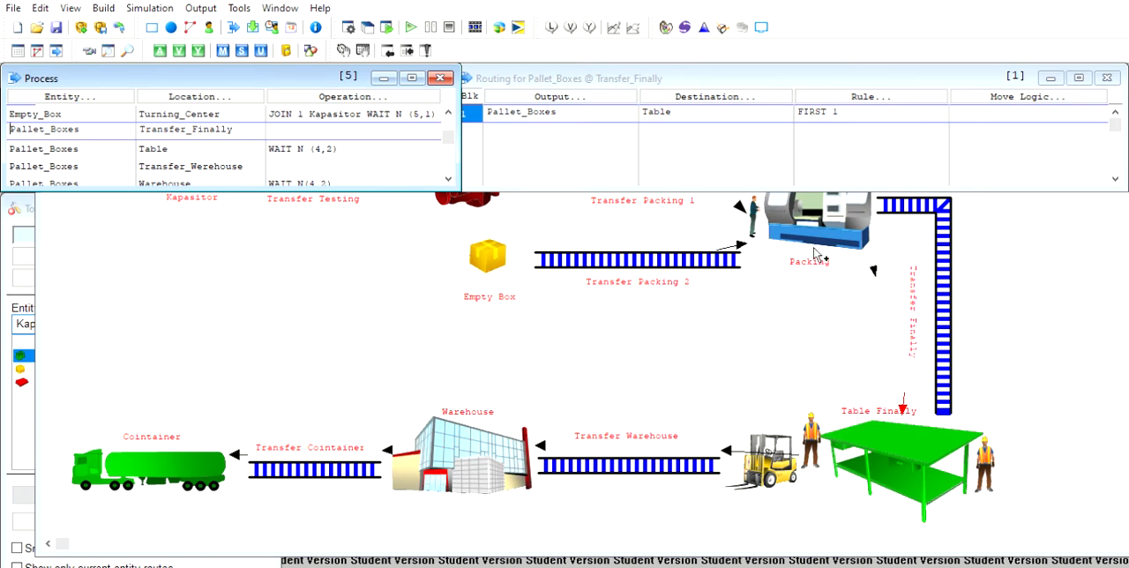
{"action": "left_click", "coordinate": [580, 105]}
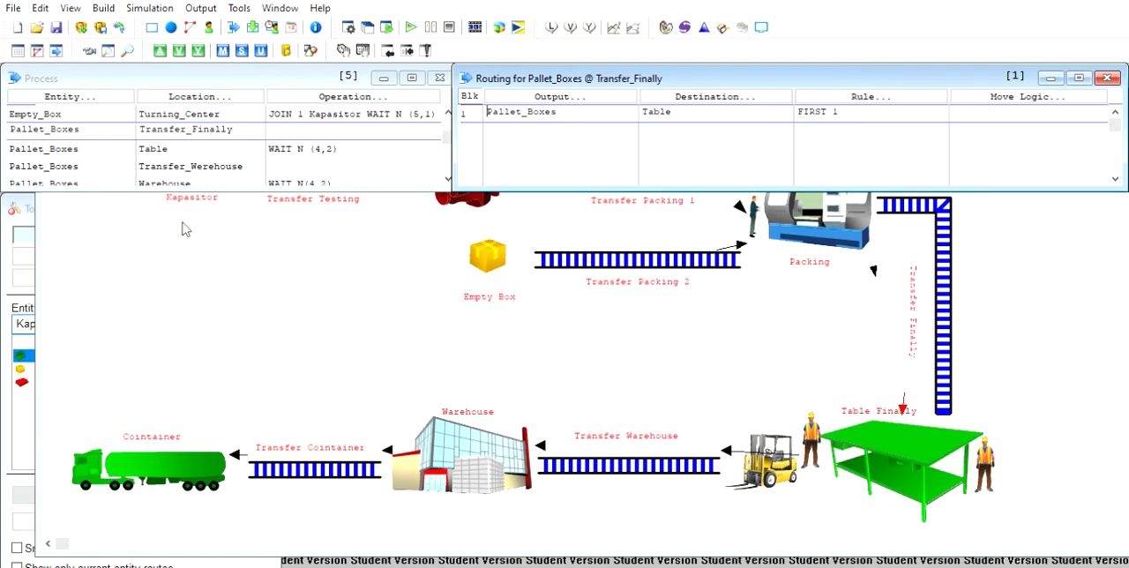
- Inspect the Pallet_Boxes process records at Warehouse and Semi_Truck together with their routing
{"action": "left_click", "coordinate": [447, 144]}
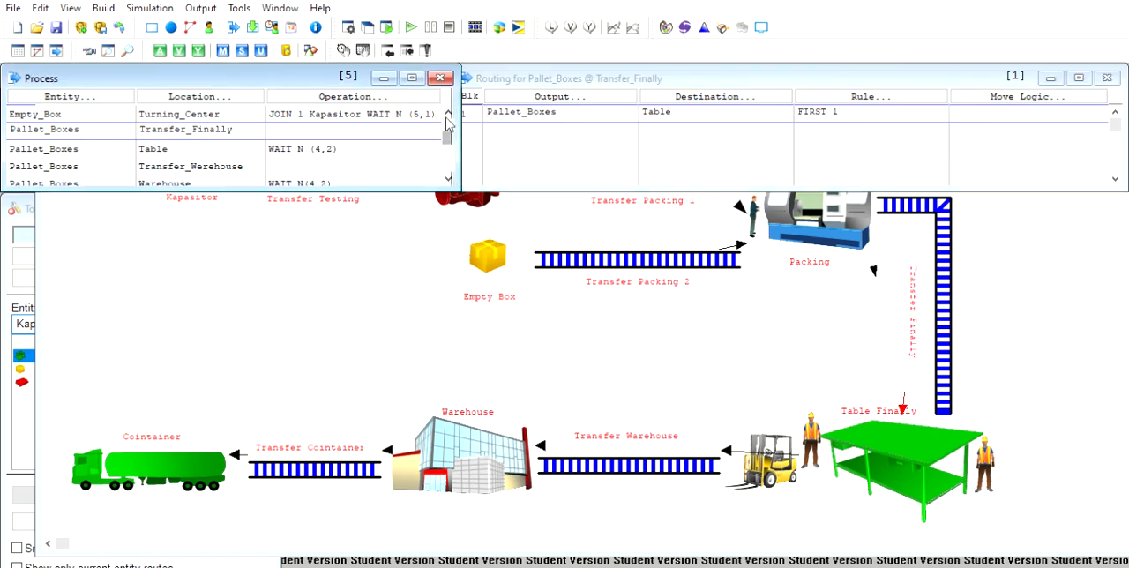
{"action": "left_click_drag", "start_coordinate": [444, 141], "coordinate": [444, 130]}
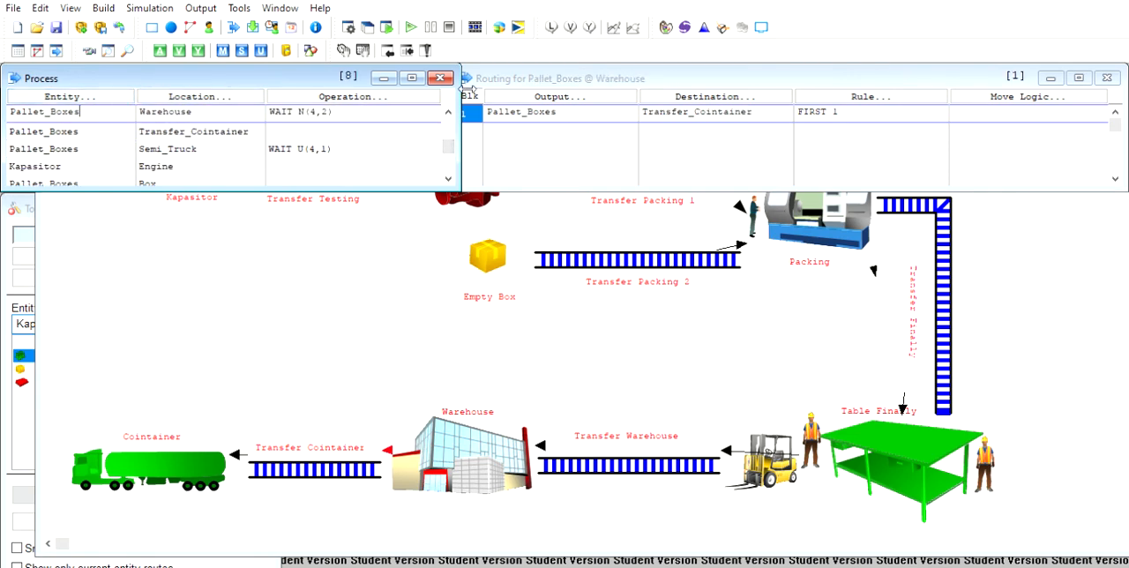
{"action": "left_click", "coordinate": [448, 110]}
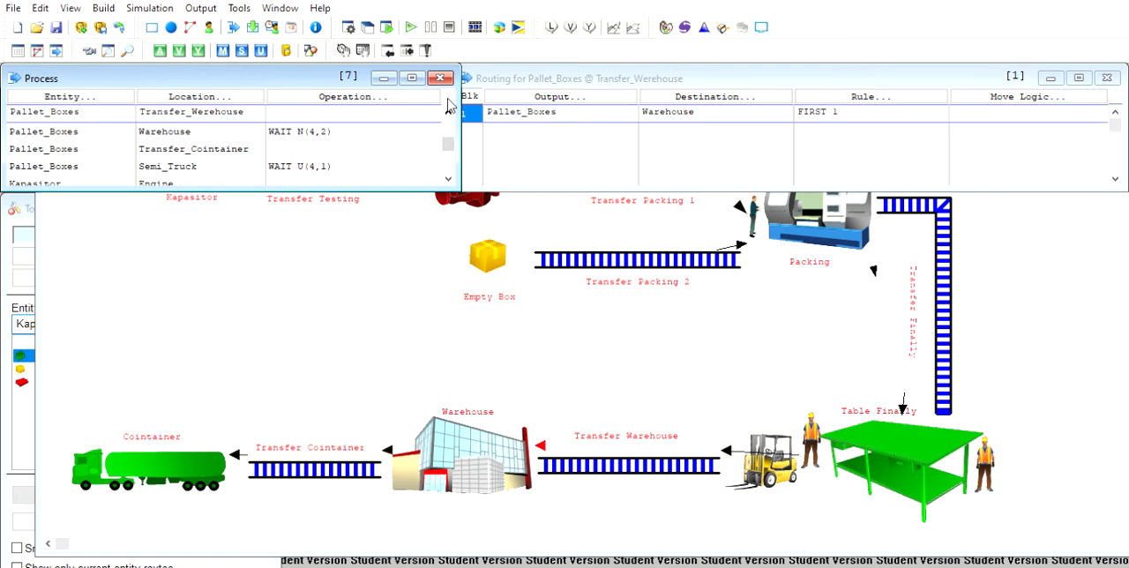
{"action": "left_click", "coordinate": [84, 129]}
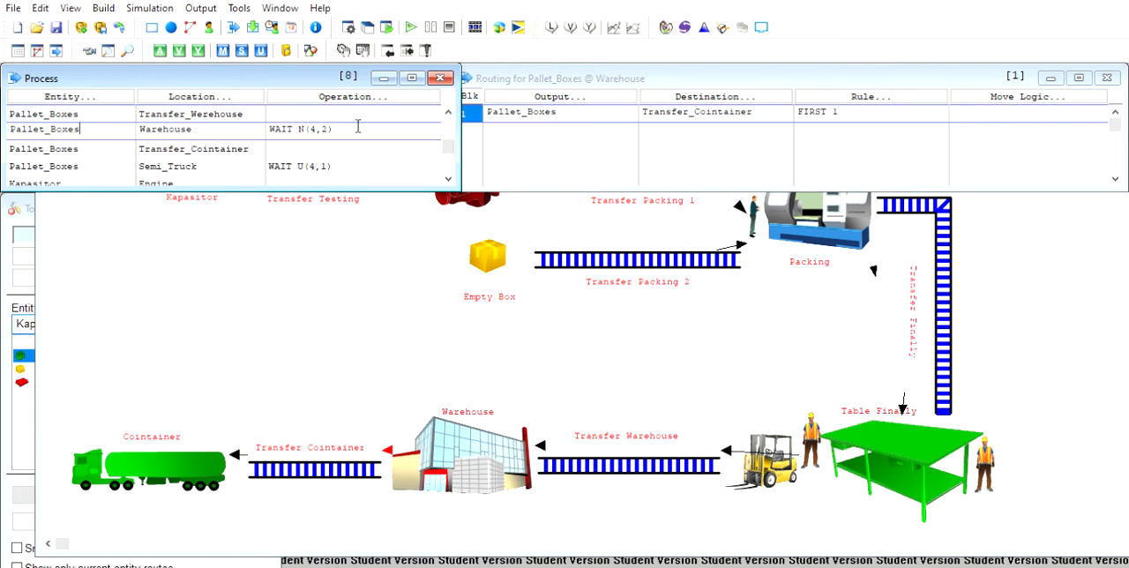
{"action": "left_click", "coordinate": [542, 157]}
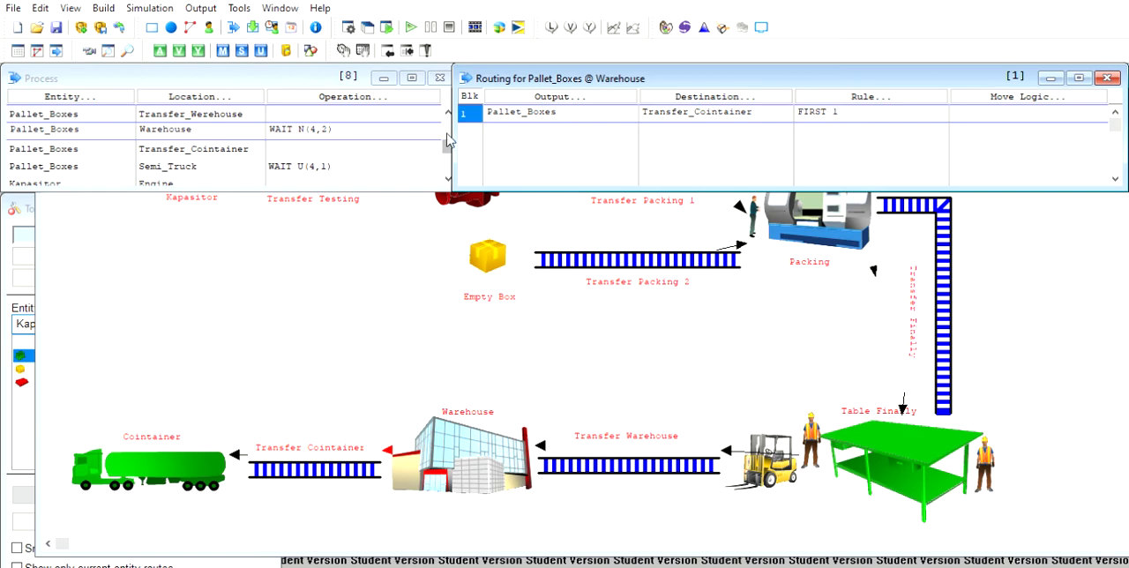
{"action": "mouse_move", "coordinate": [449, 146]}
{"action": "left_mouse_down"}
{"action": "mouse_move", "coordinate": [445, 165]}
{"action": "mouse_move", "coordinate": [442, 143]}
{"action": "left_mouse_up"}
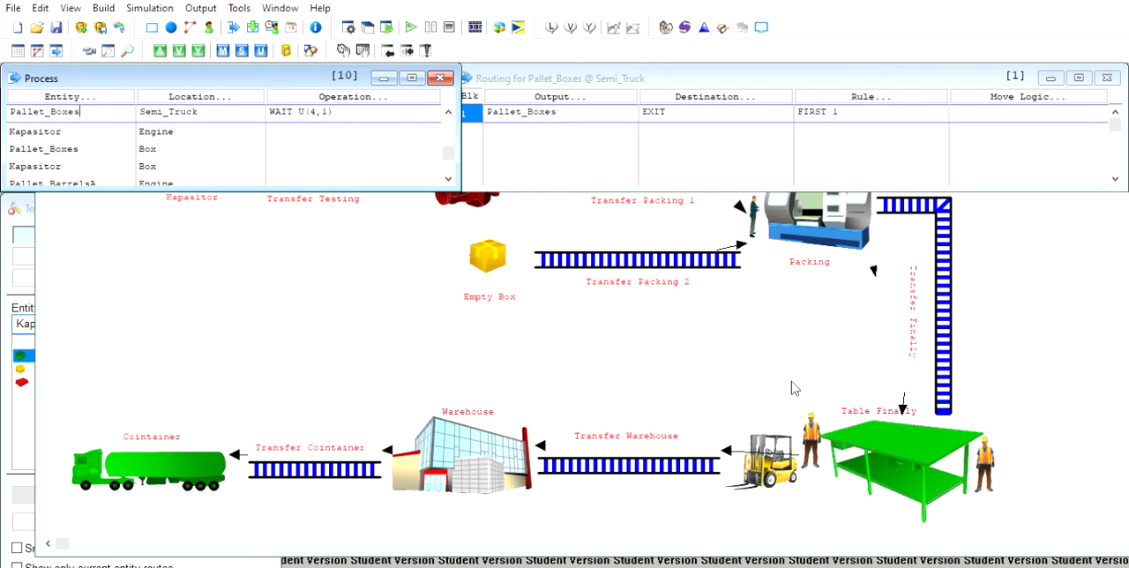
- Return to the production line layout and run the simulation
{"action": "left_click", "coordinate": [667, 356]}
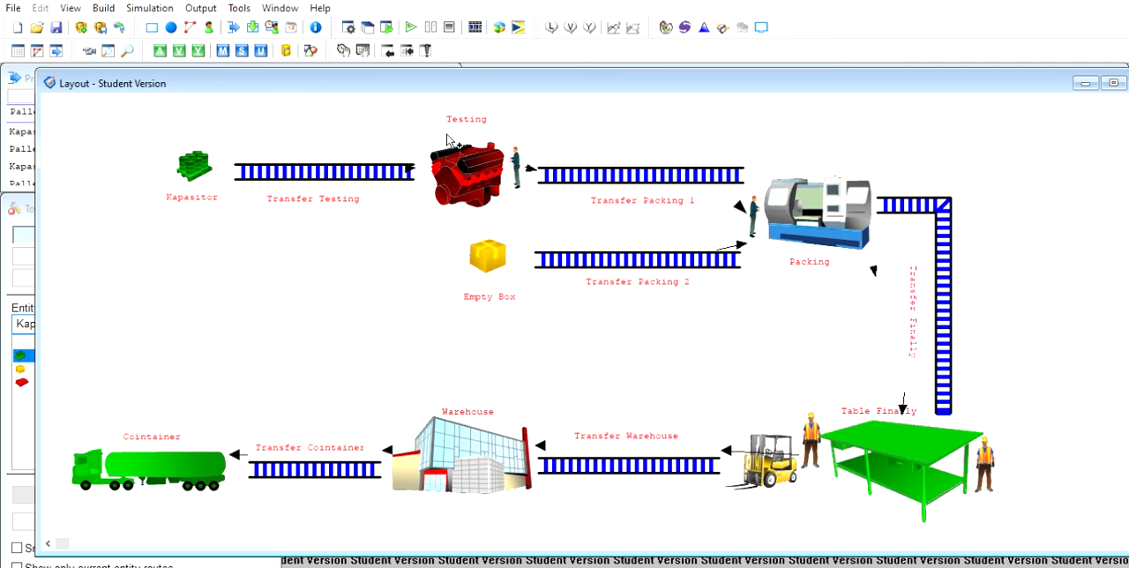
{"action": "left_click", "coordinate": [418, 16]}
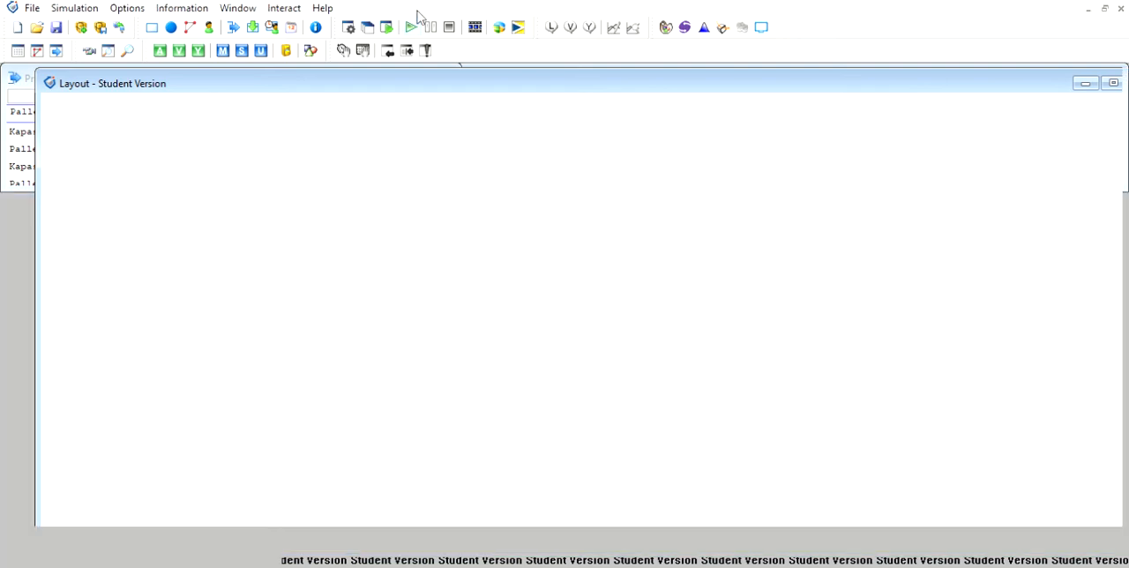